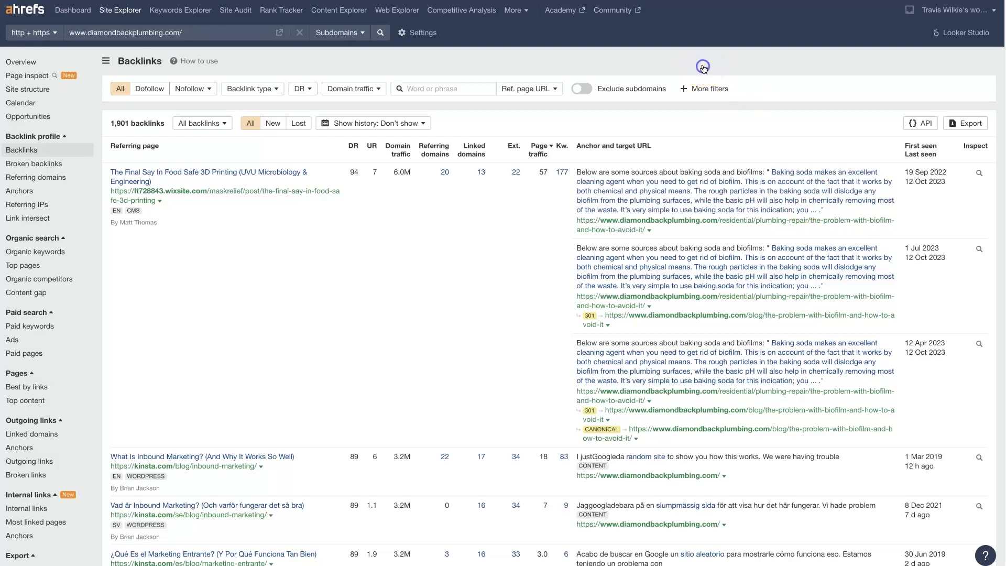
# Scroll through the diamondbackplumbing.com overview, then open its Backlinks report listing 1,901 backlinks
pyautogui.scroll(-20, 702, 304)
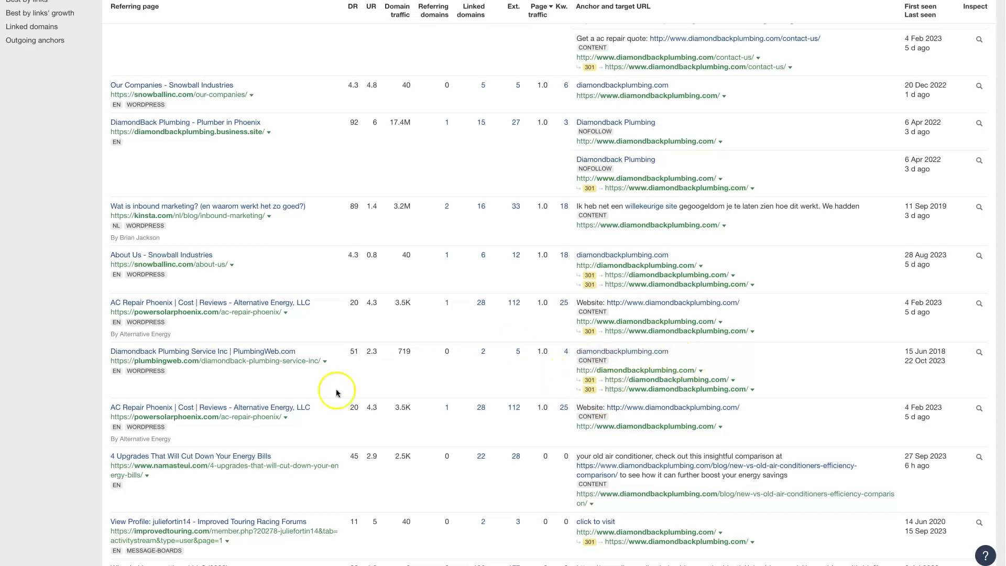
pyautogui.scroll(20, 764, 301)
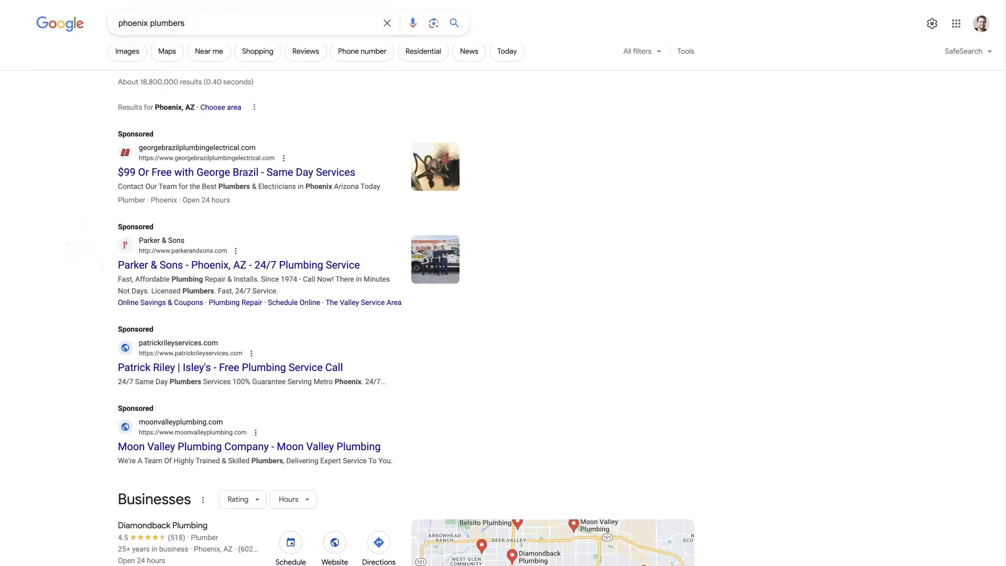
pyautogui.scroll(-3, 120, 210)
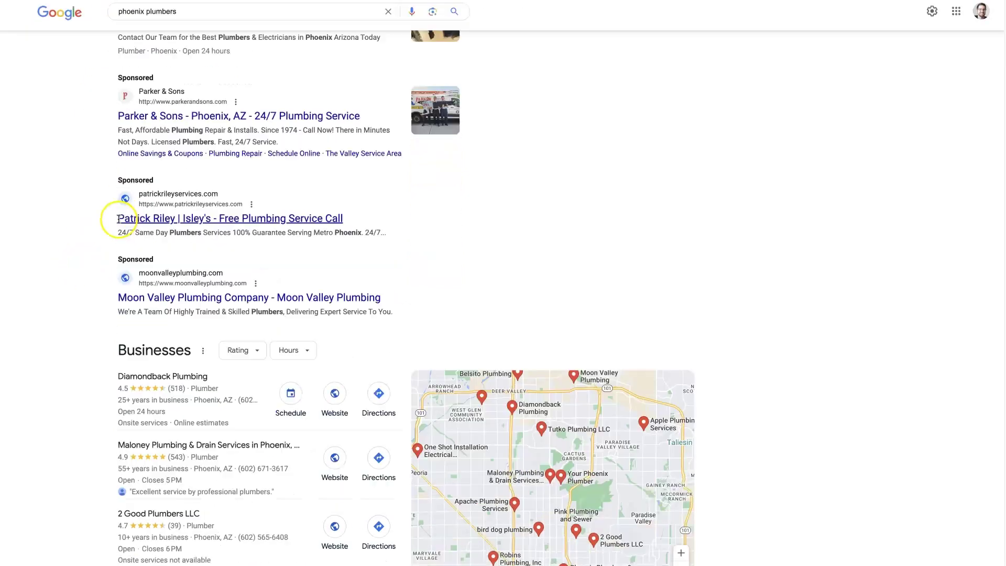
pyautogui.scroll(-7, 110, 215)
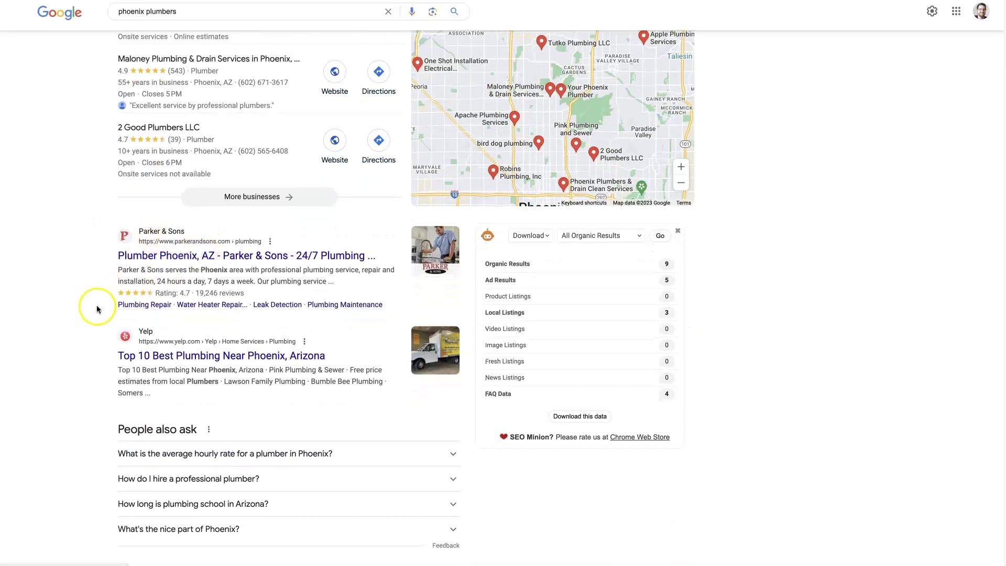
pyautogui.scroll(-4, 121, 136)
pyautogui.scroll(-5, 193, 414)
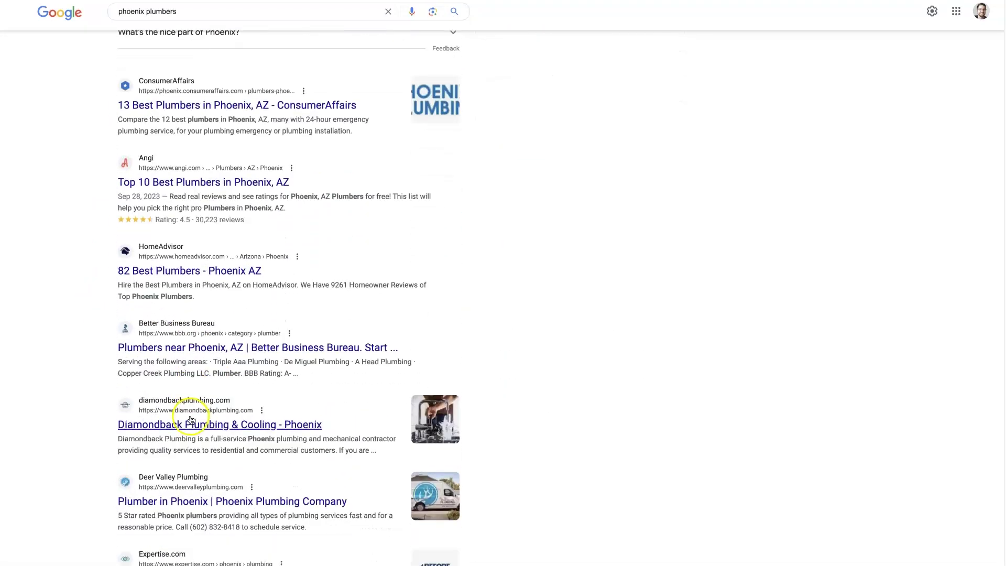
pyautogui.scroll(-1, 191, 419)
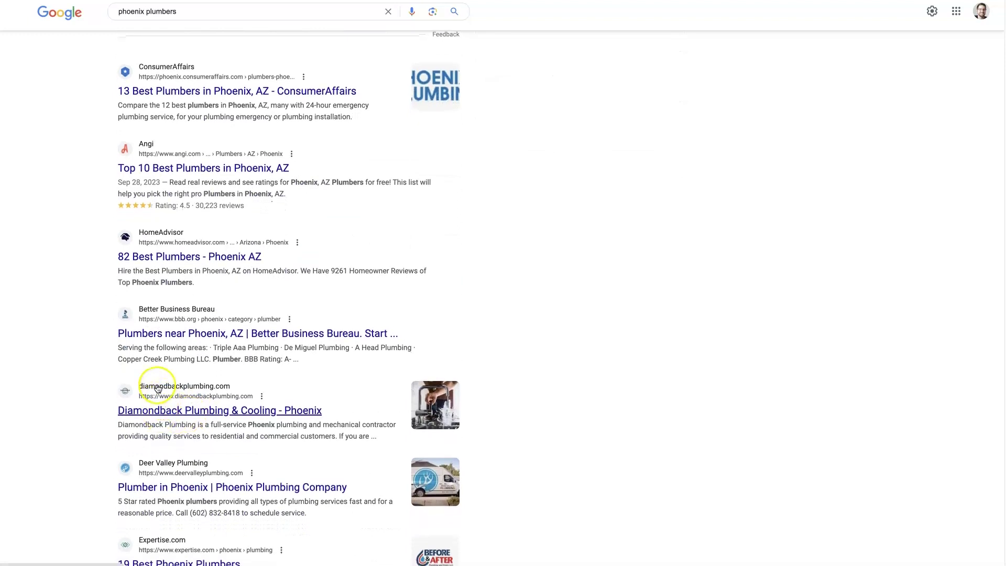
pyautogui.scroll(-1, 204, 393)
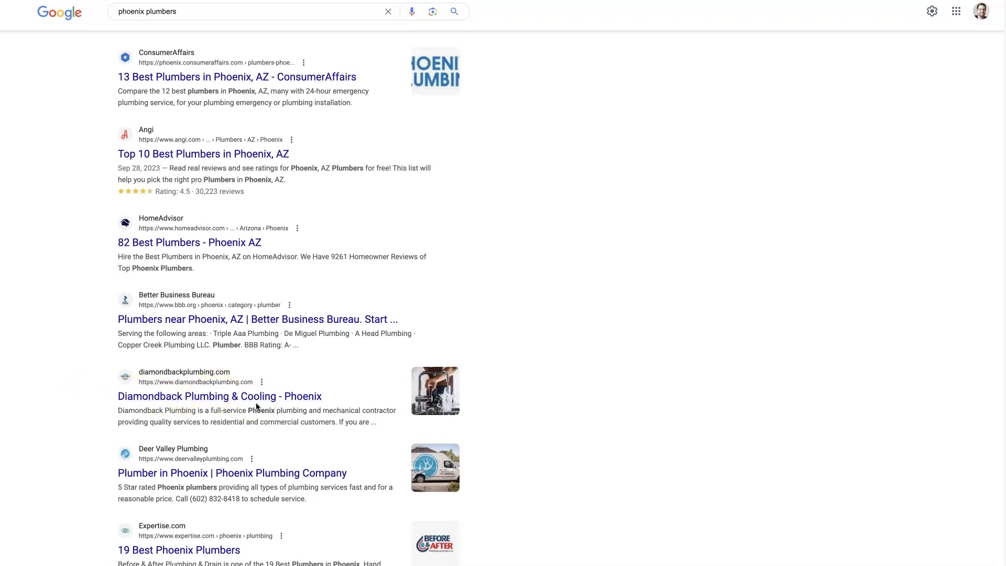
pyautogui.scroll(5, 72, 331)
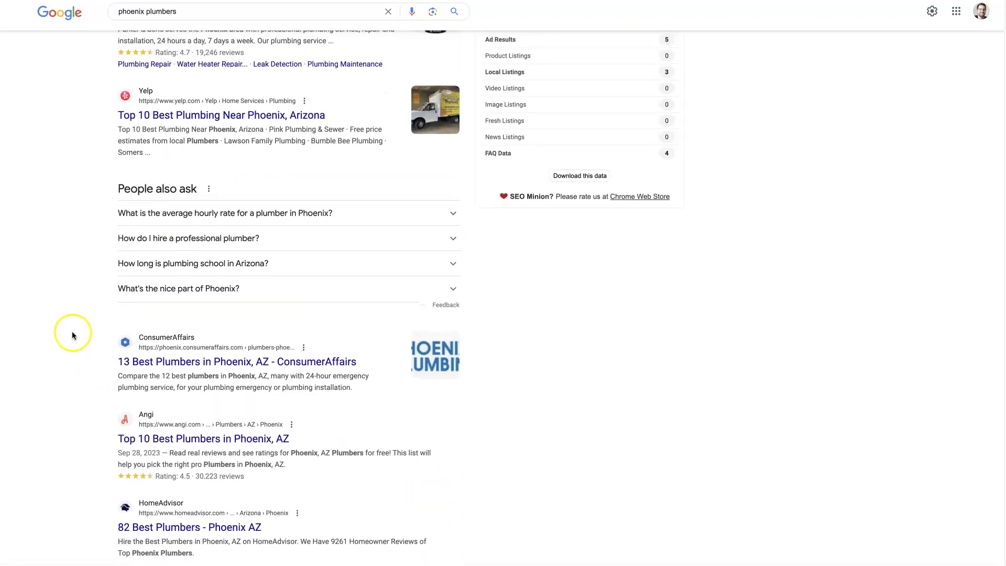
pyautogui.scroll(2, 74, 325)
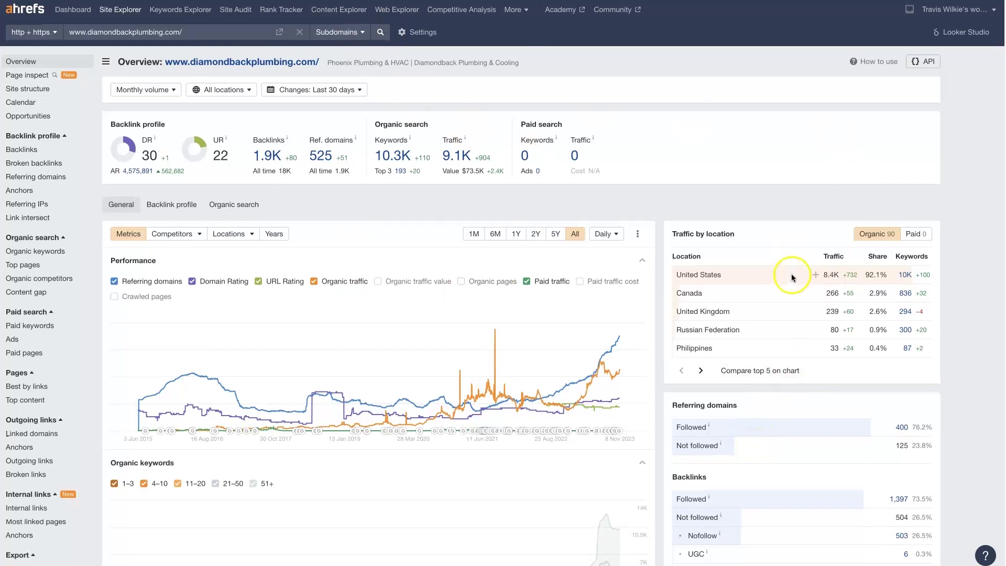
pyautogui.scroll(-3, 790, 275)
pyautogui.scroll(-15, 791, 275)
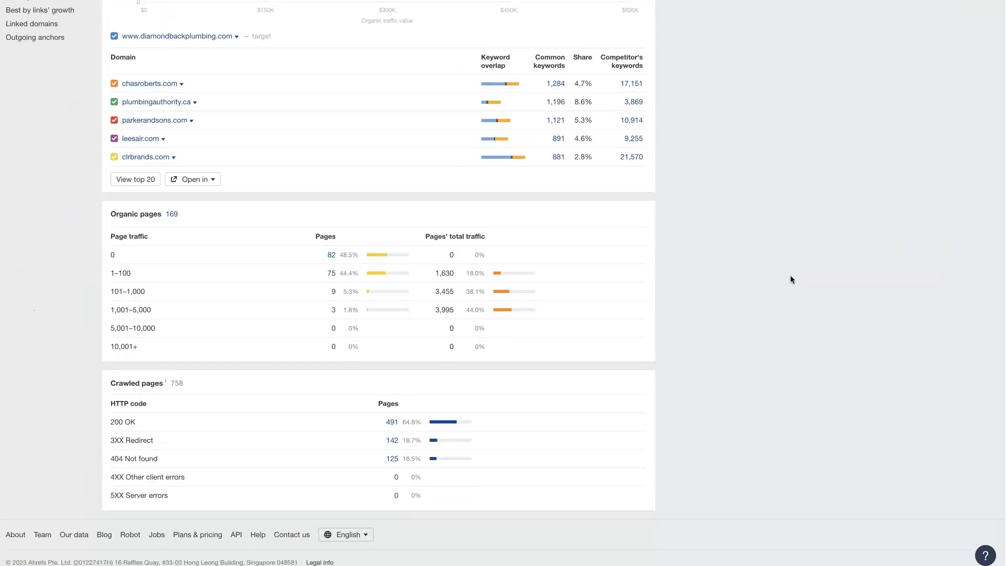
pyautogui.scroll(20, 790, 278)
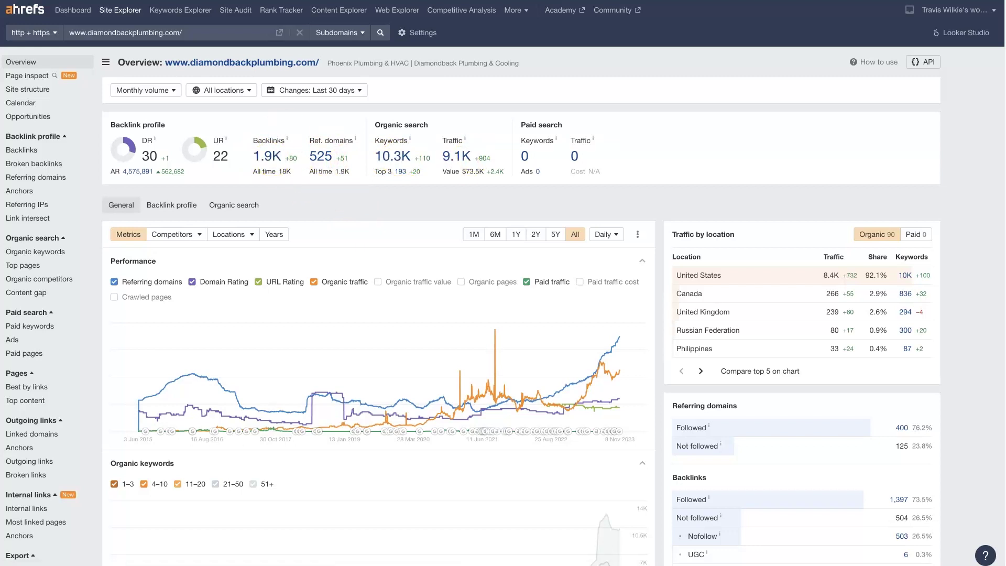
pyautogui.click(268, 156)
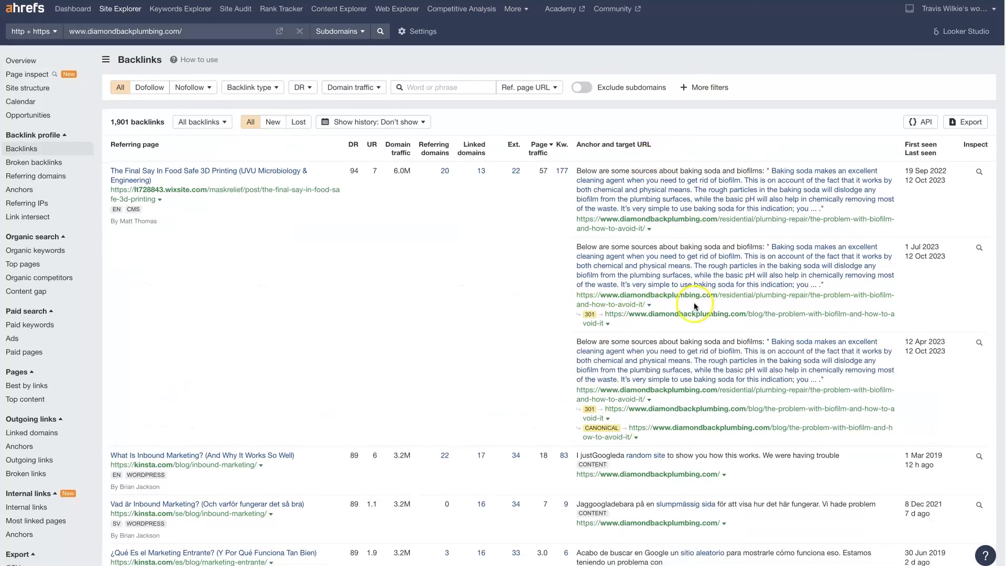
# Filter the backlinks table to the 121 new backlinks from the last 30 days
pyautogui.scroll(-20, 695, 305)
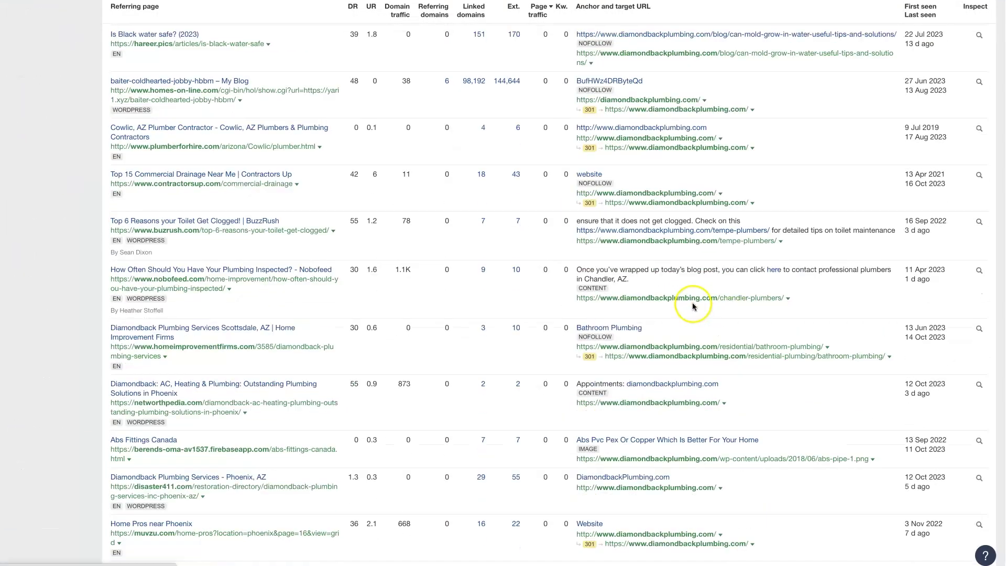
pyautogui.scroll(20, 692, 303)
pyautogui.click(275, 128)
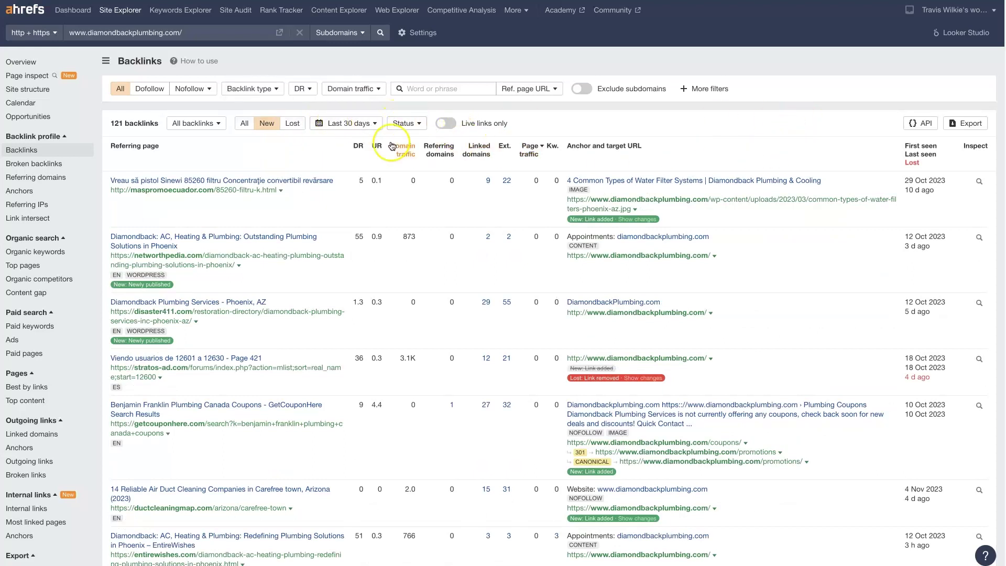
# Return to all 1,949 backlinks and scroll through the table and back to the top
pyautogui.click(244, 124)
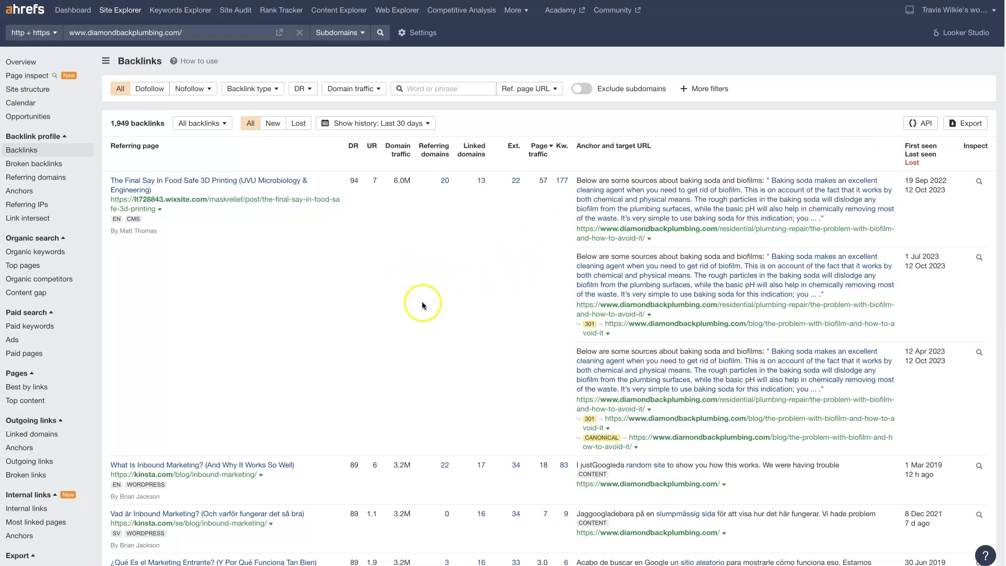
pyautogui.scroll(-20, 423, 346)
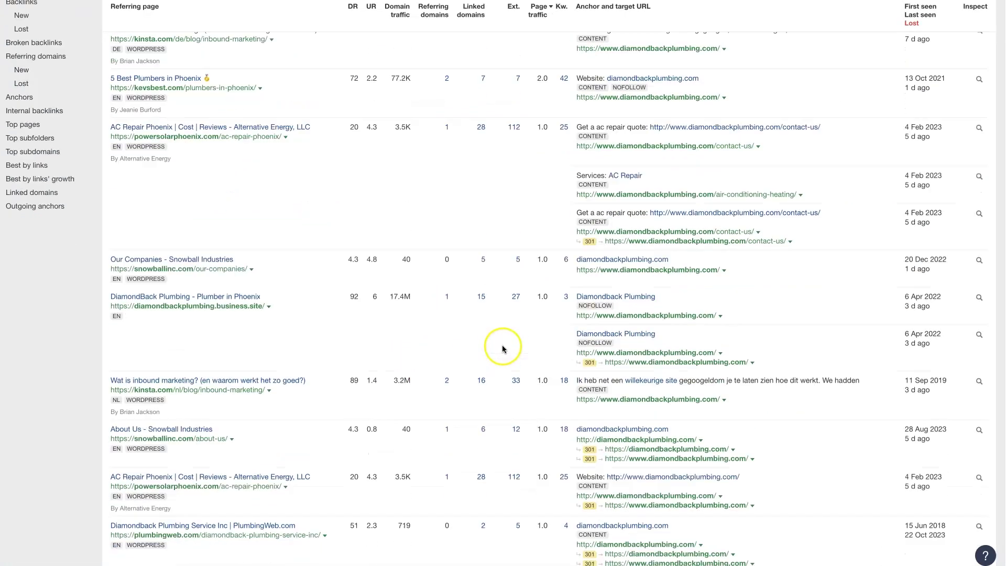
pyautogui.scroll(-7, 503, 349)
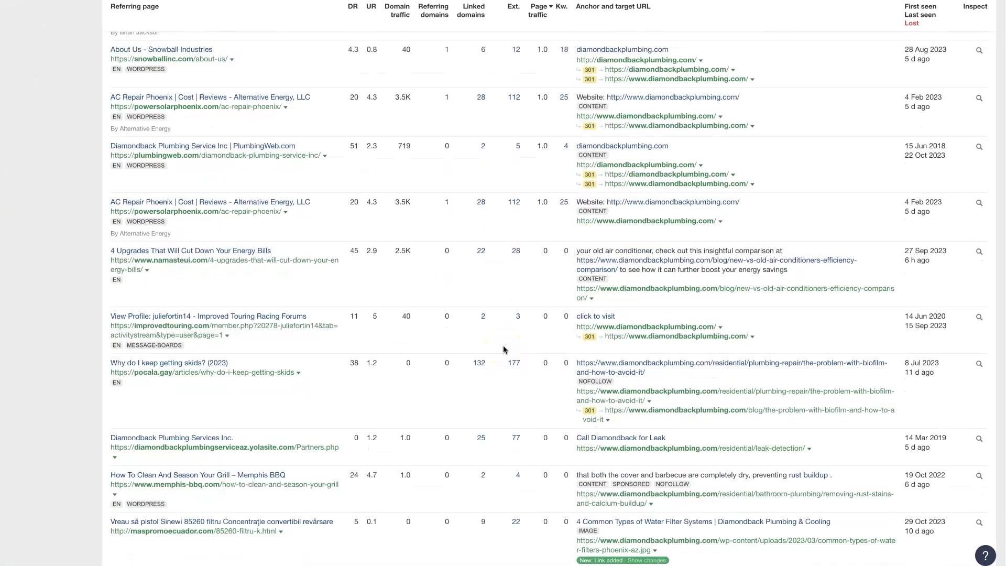
pyautogui.scroll(20, 502, 349)
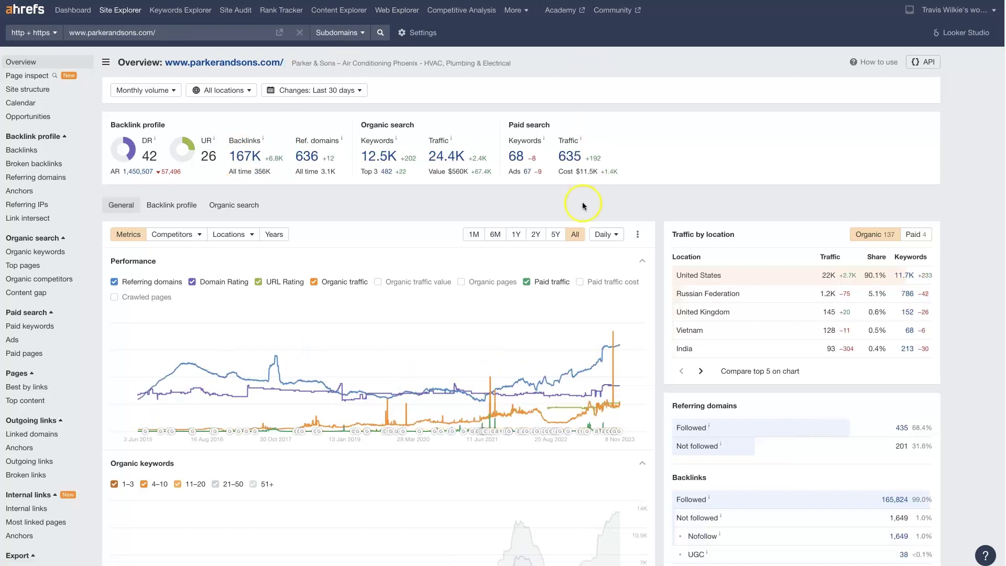
# Try opening parkerandsons.com's 167K backlinks, then compare its overview with diamondbackplumbing.com's in the other tab
pyautogui.click(243, 164)
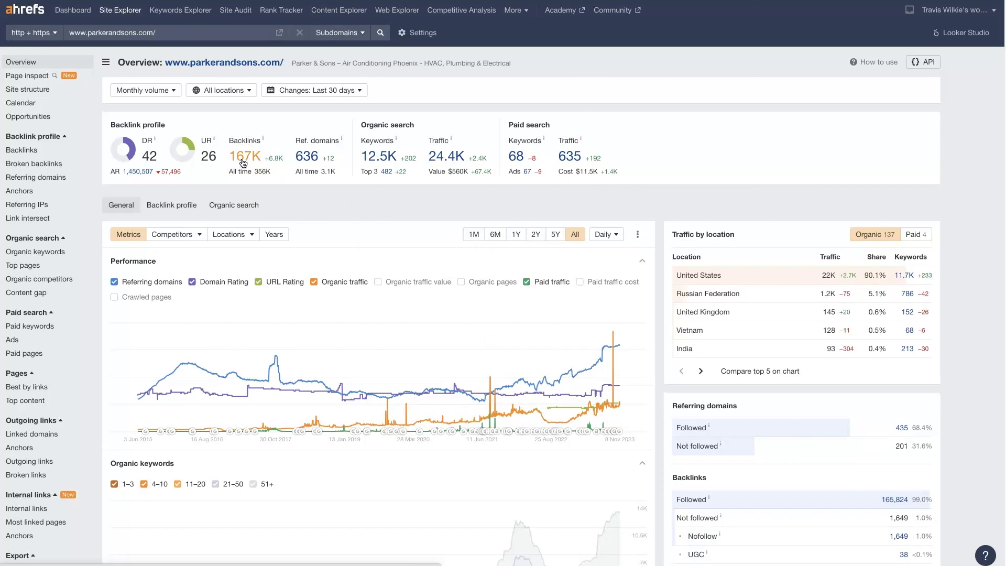
pyautogui.click(244, 155)
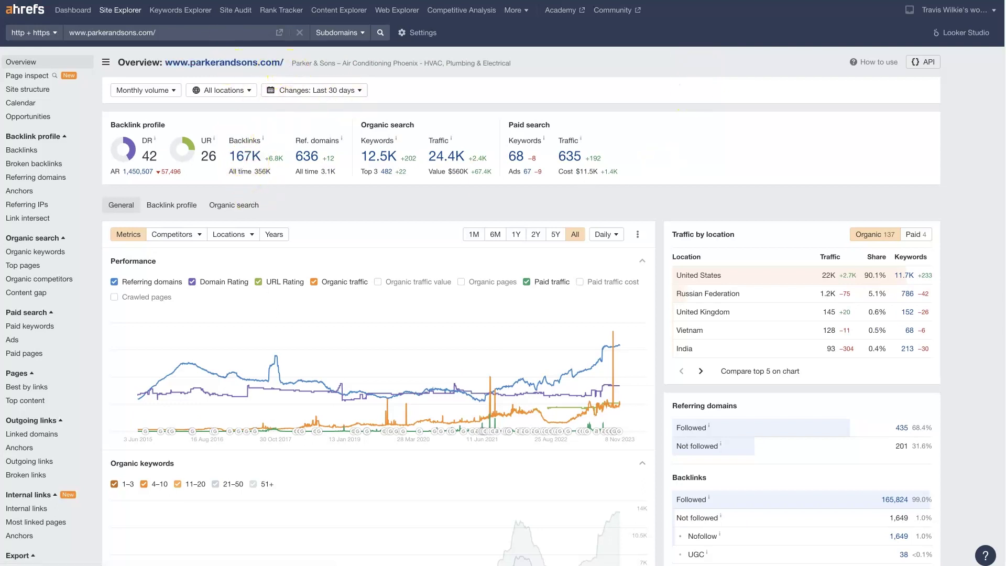
pyautogui.click(237, 1)
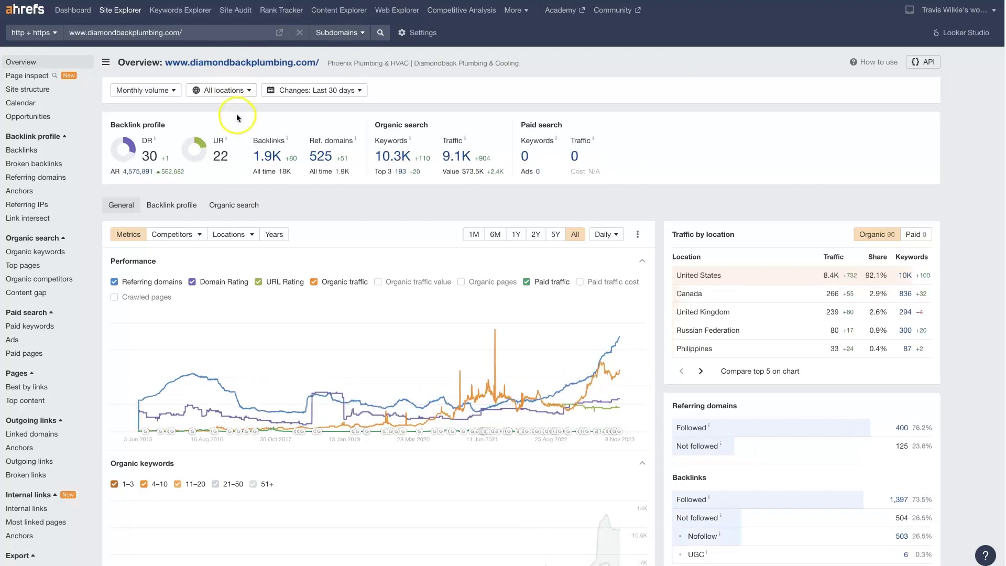
pyautogui.click(512, 1)
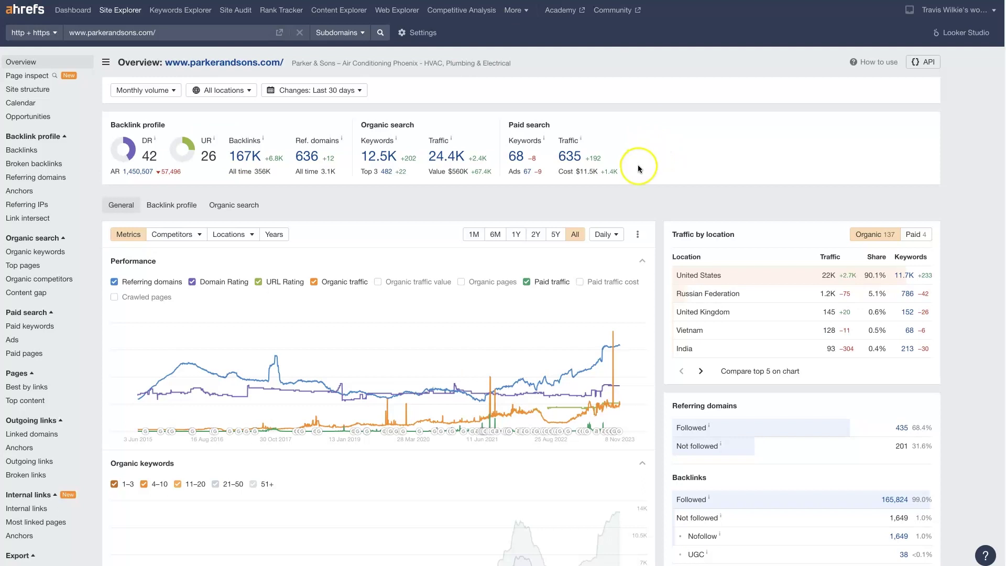
# Open parkerandsons.com's 167,473-backlink report in a new tab and scroll through it
pyautogui.doubleClick(244, 156)
pyautogui.rightClick(252, 152)
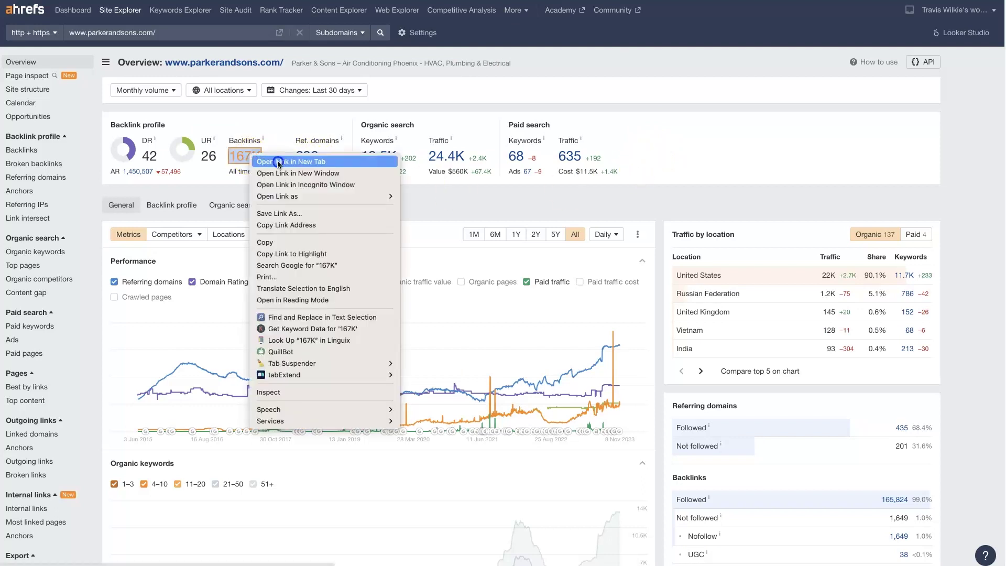
pyautogui.click(318, 163)
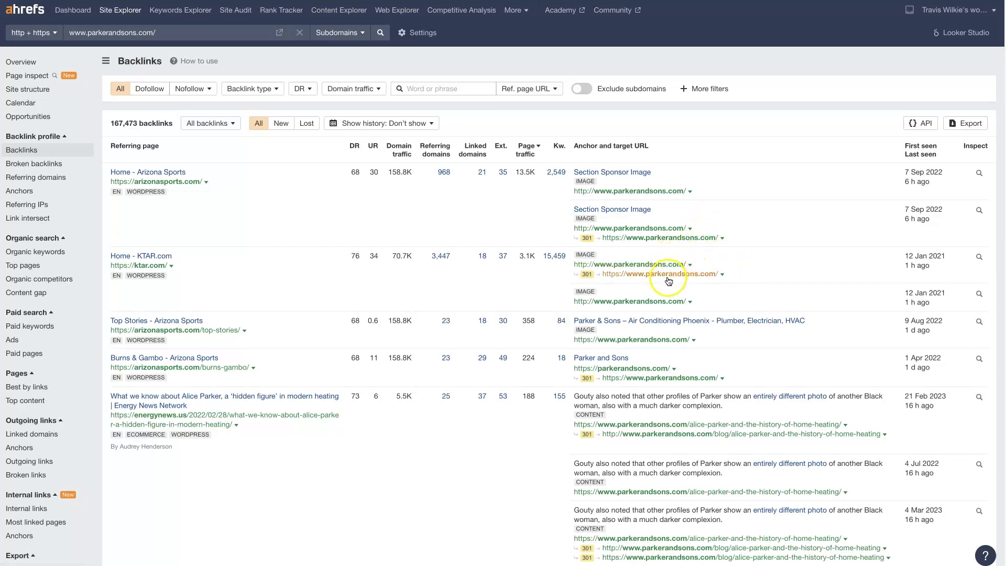
pyautogui.scroll(-2, 668, 276)
pyautogui.scroll(-20, 668, 277)
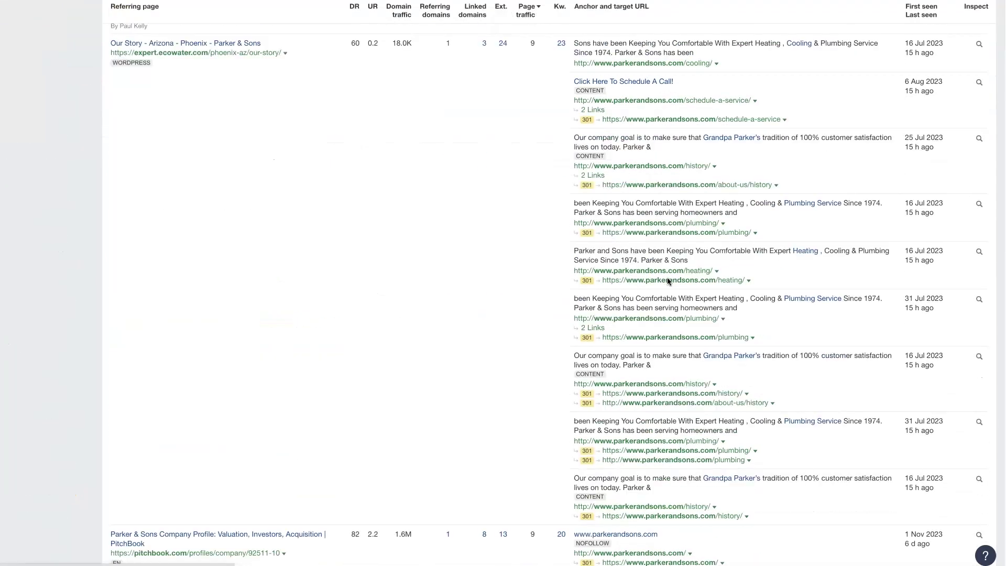
pyautogui.scroll(-10, 667, 278)
pyautogui.scroll(2, 668, 278)
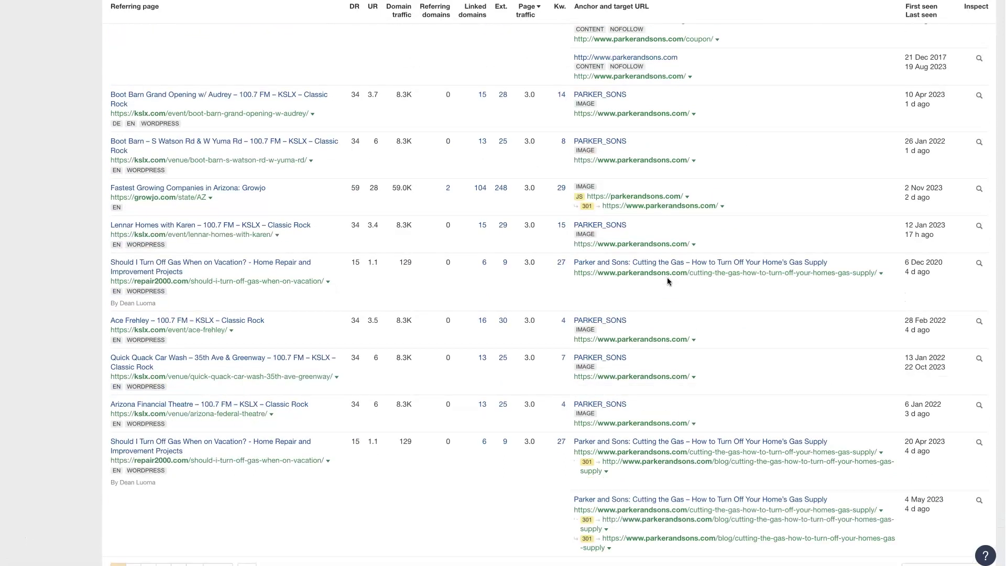
pyautogui.scroll(-2, 660, 277)
# Filter parkerandsons.com's backlinks to the 276 lost in the last 30 days and scroll the list
pyautogui.scroll(20, 660, 278)
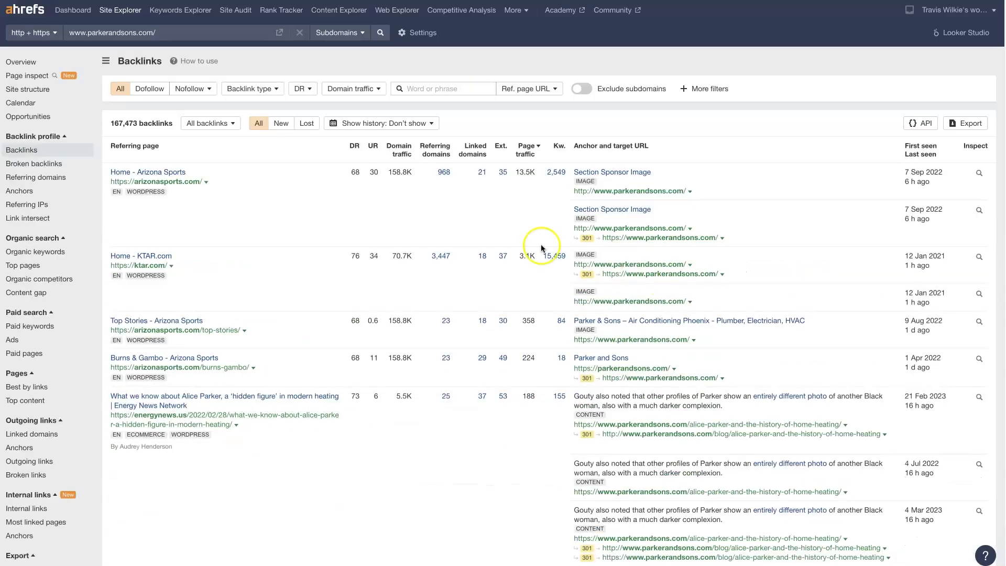
pyautogui.click(313, 125)
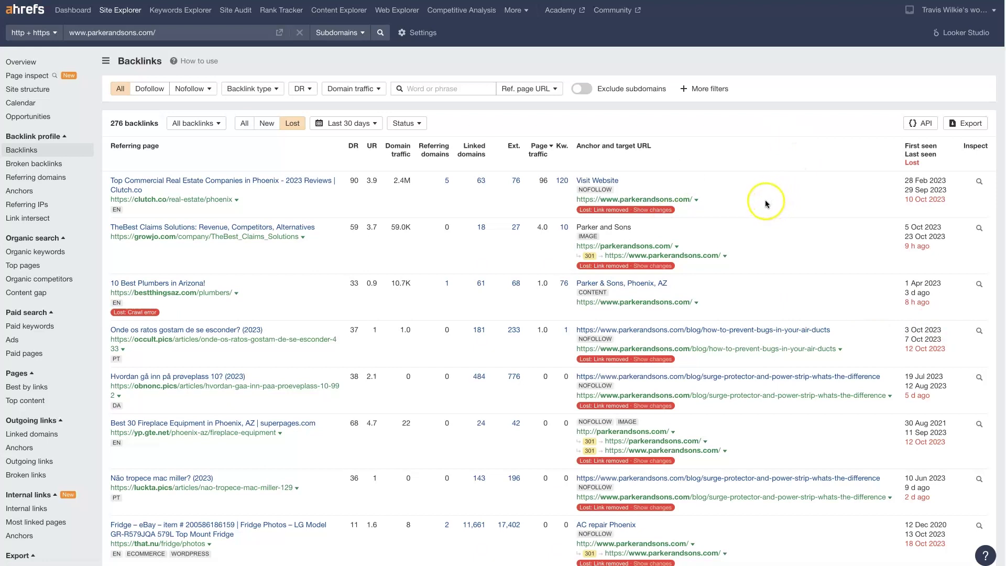
pyautogui.scroll(-6, 740, 289)
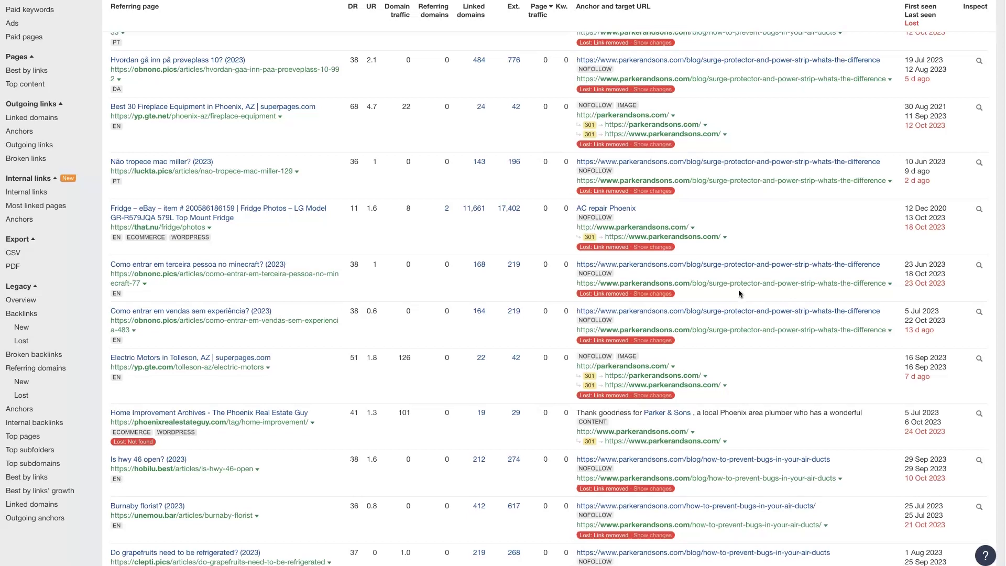
pyautogui.scroll(6, 740, 293)
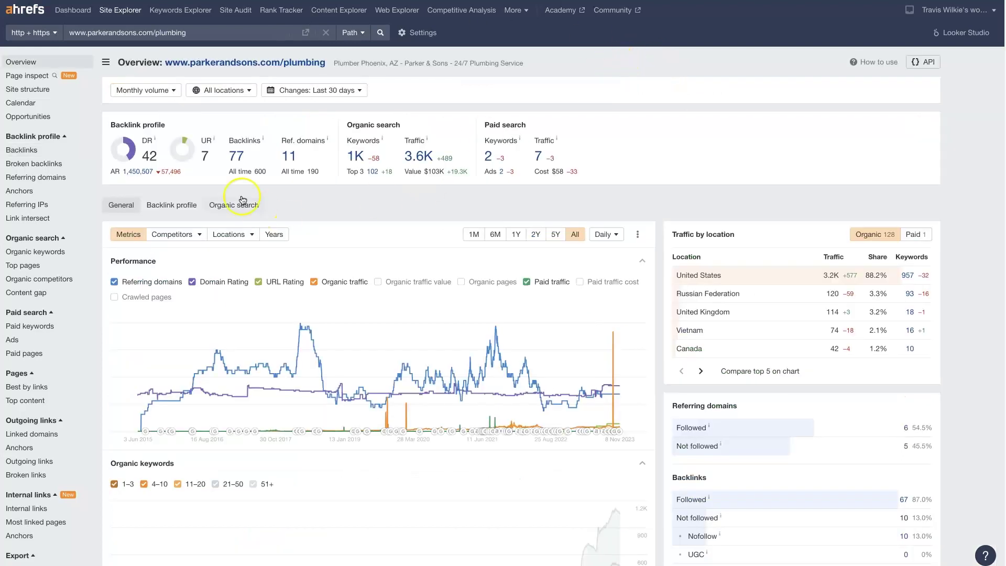
# Open the 77 backlinks for parkerandsons.com/plumbing in a new tab and scroll the list
pyautogui.rightClick(236, 156)
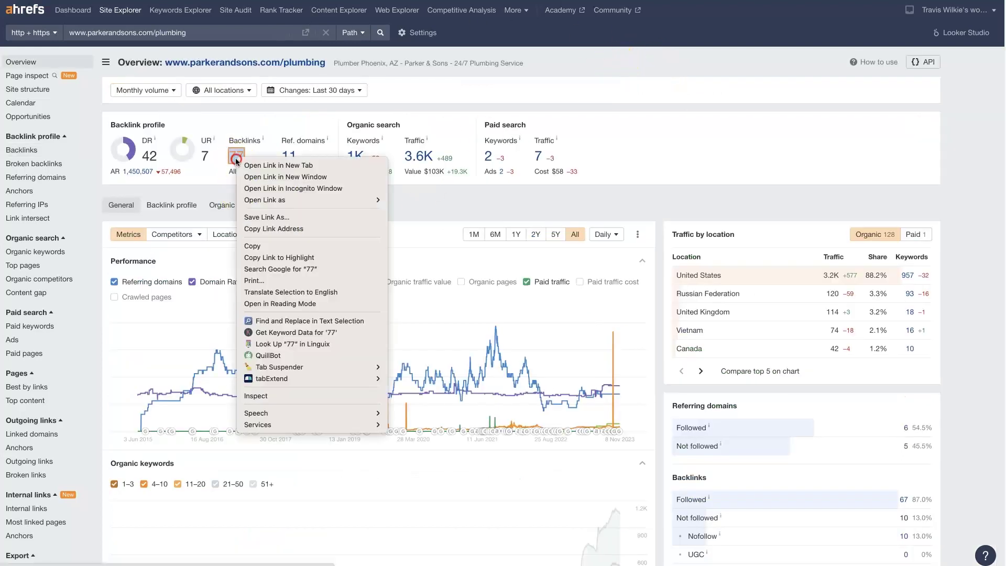
pyautogui.click(244, 163)
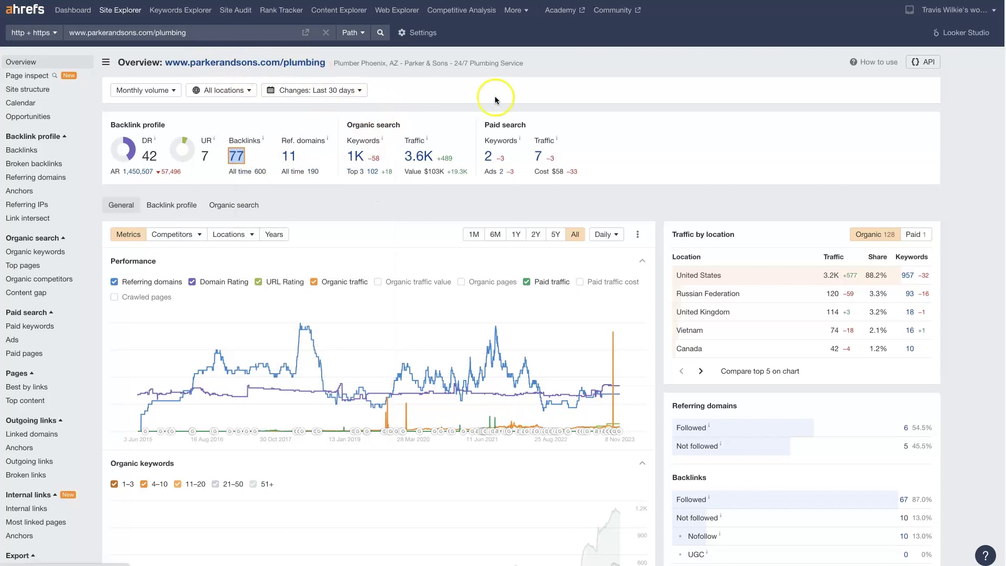
pyautogui.click(573, 67)
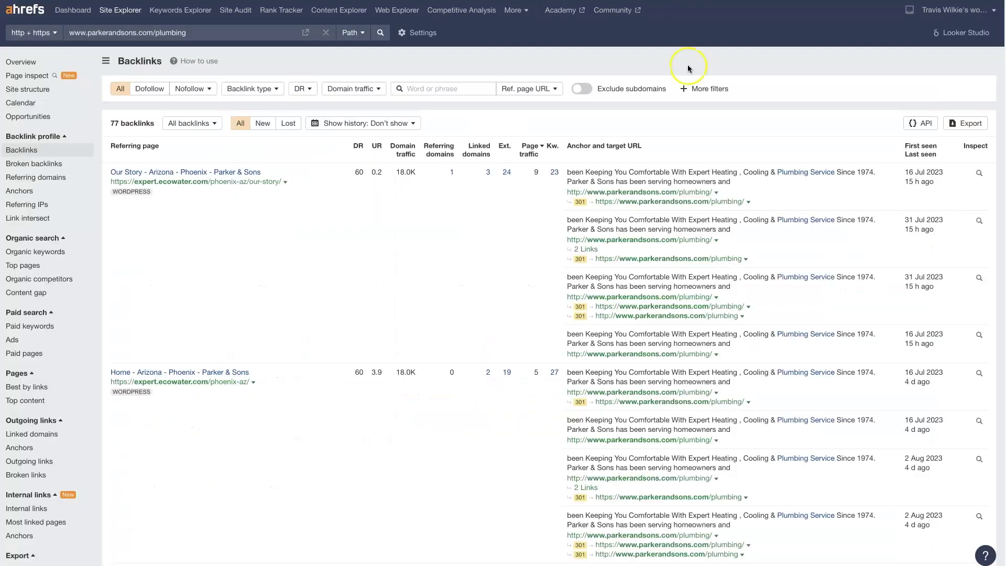
pyautogui.scroll(-3, 676, 287)
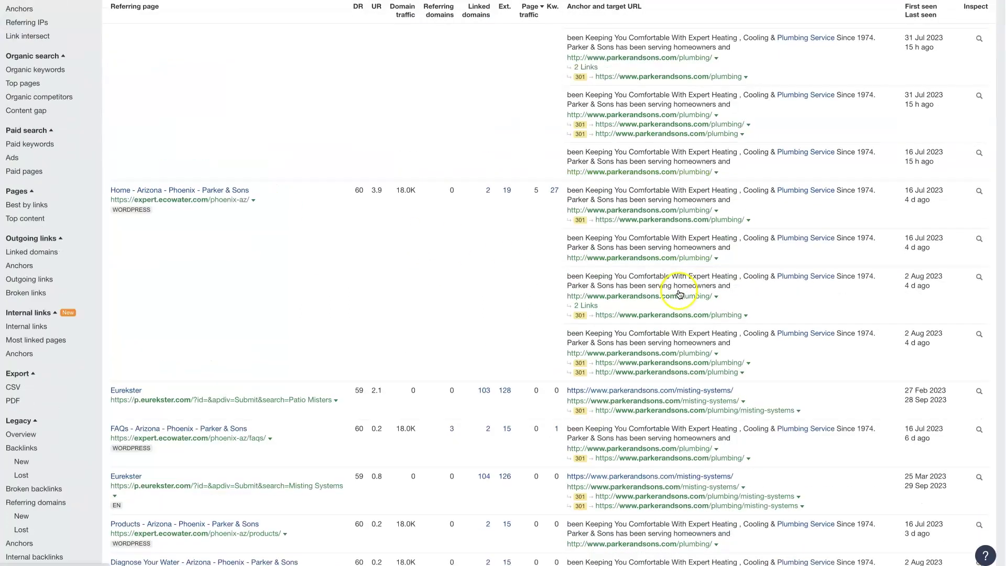
pyautogui.scroll(3, 603, 280)
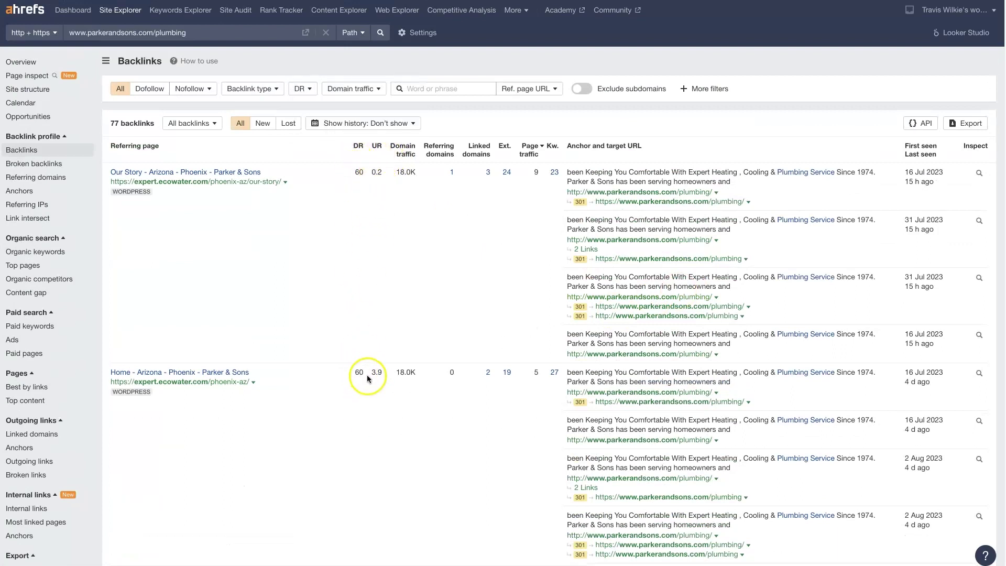
pyautogui.scroll(-5, 367, 375)
pyautogui.scroll(-15, 375, 359)
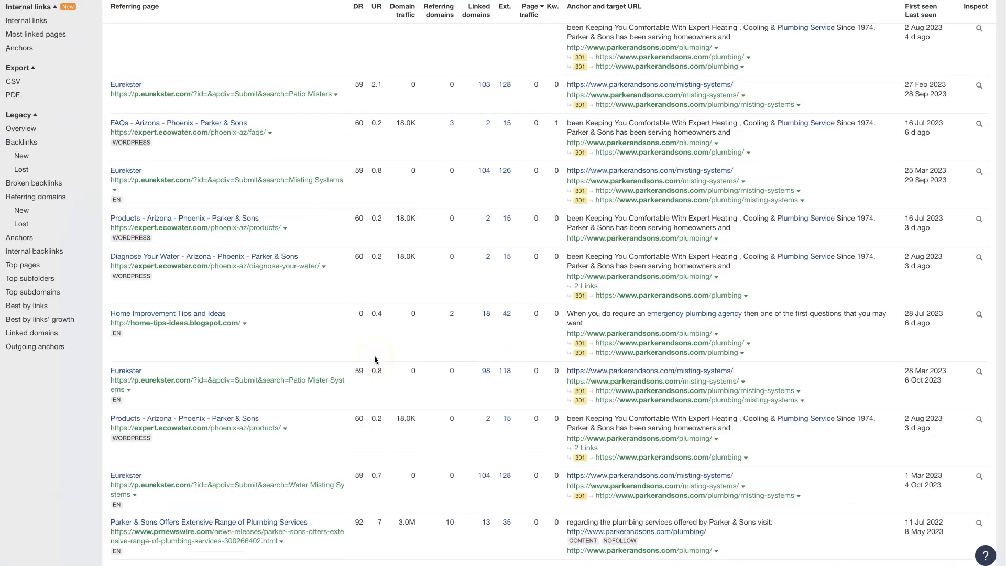
pyautogui.scroll(5, 374, 361)
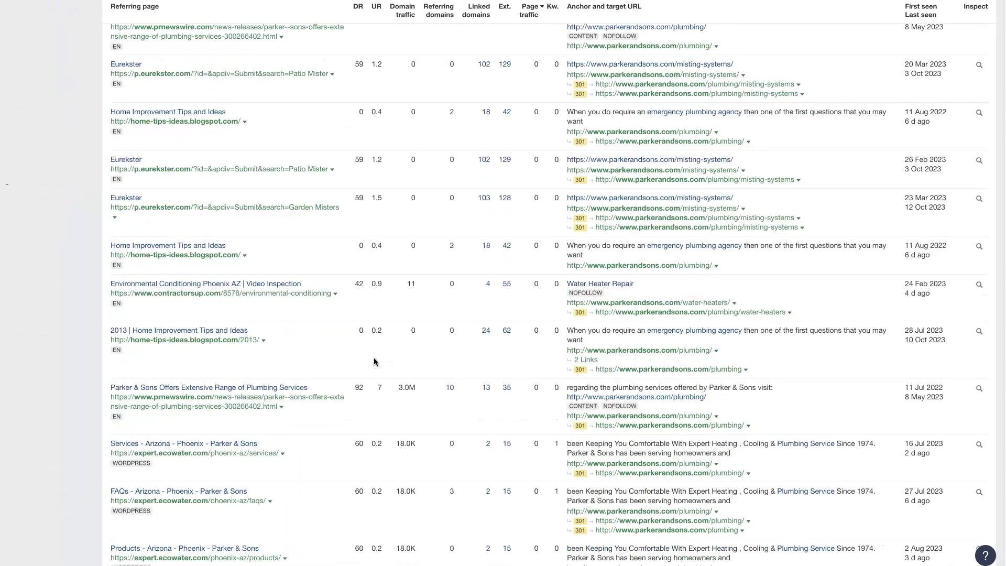
# Highlight a referring page's DR 0 value, scroll down the list, and jump back to the top
pyautogui.moveTo(354, 241)
pyautogui.mouseDown()
pyautogui.moveTo(363, 207)
pyautogui.moveTo(354, 196)
pyautogui.moveTo(366, 197)
pyautogui.moveTo(363, 212)
pyautogui.moveTo(375, 210)
pyautogui.mouseUp()
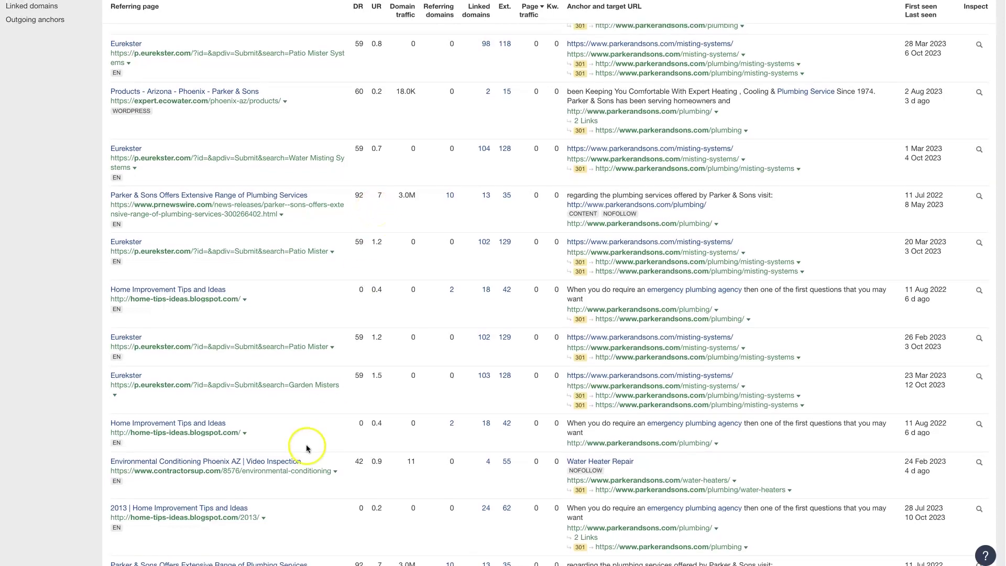
pyautogui.moveTo(352, 427); pyautogui.dragTo(377, 424)
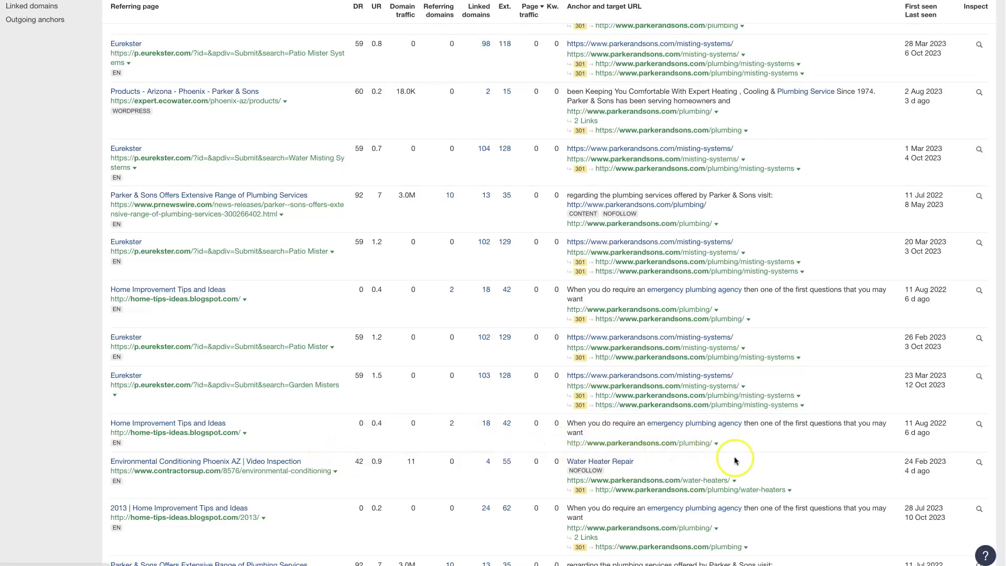
pyautogui.scroll(-2, 388, 398)
pyautogui.scroll(-7, 401, 412)
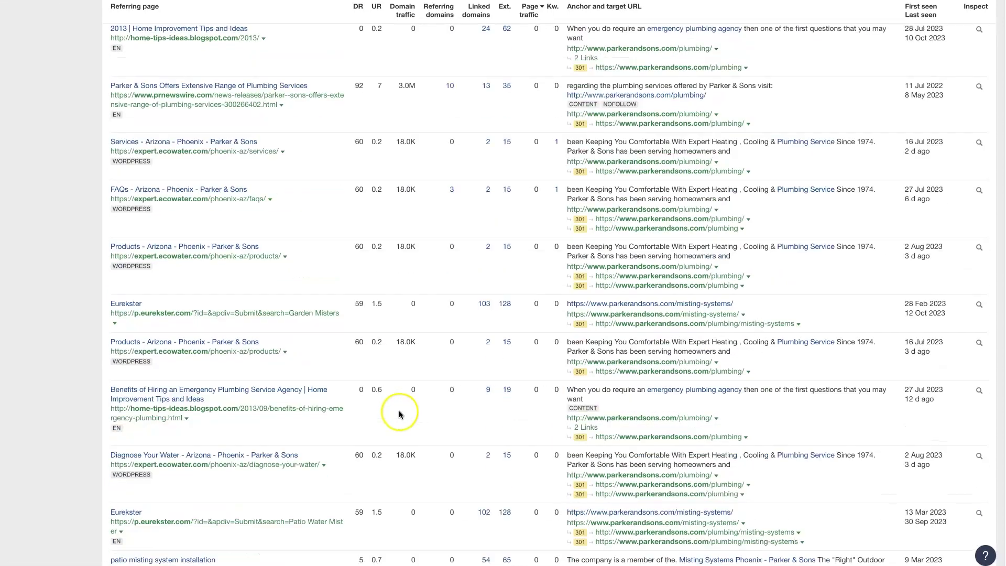
pyautogui.scroll(-3, 375, 377)
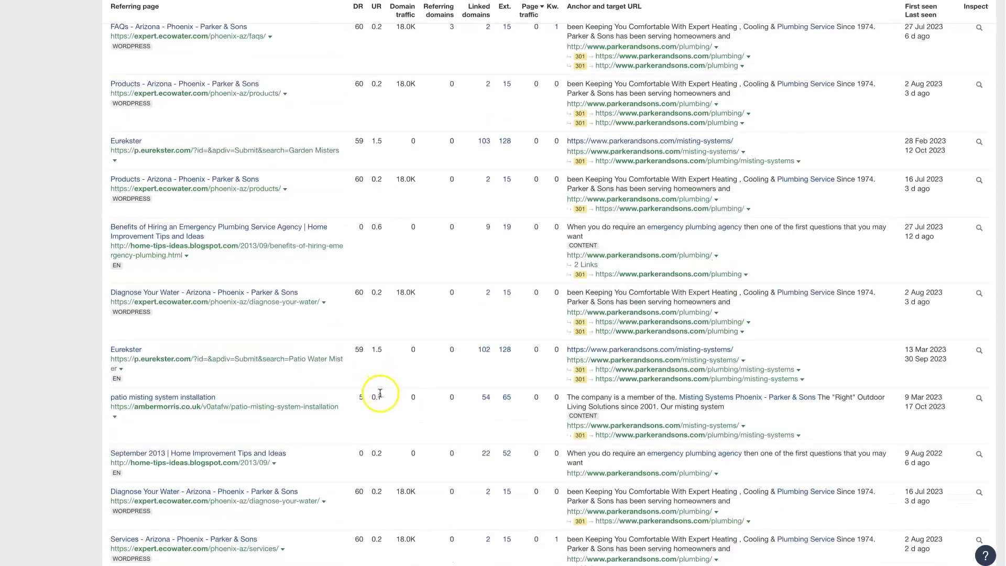
pyautogui.scroll(-2, 376, 383)
pyautogui.scroll(-8, 404, 413)
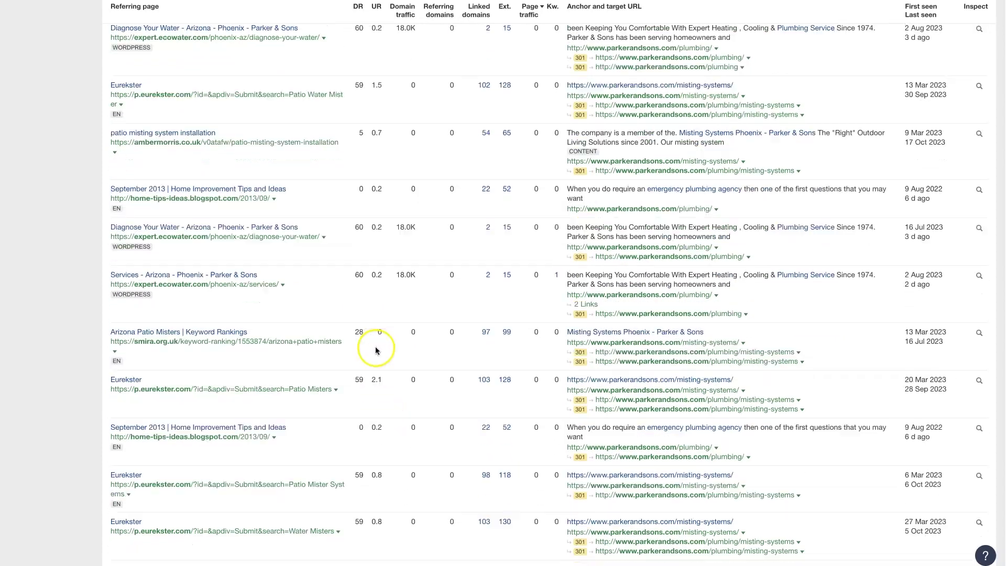
pyautogui.scroll(-14, 387, 349)
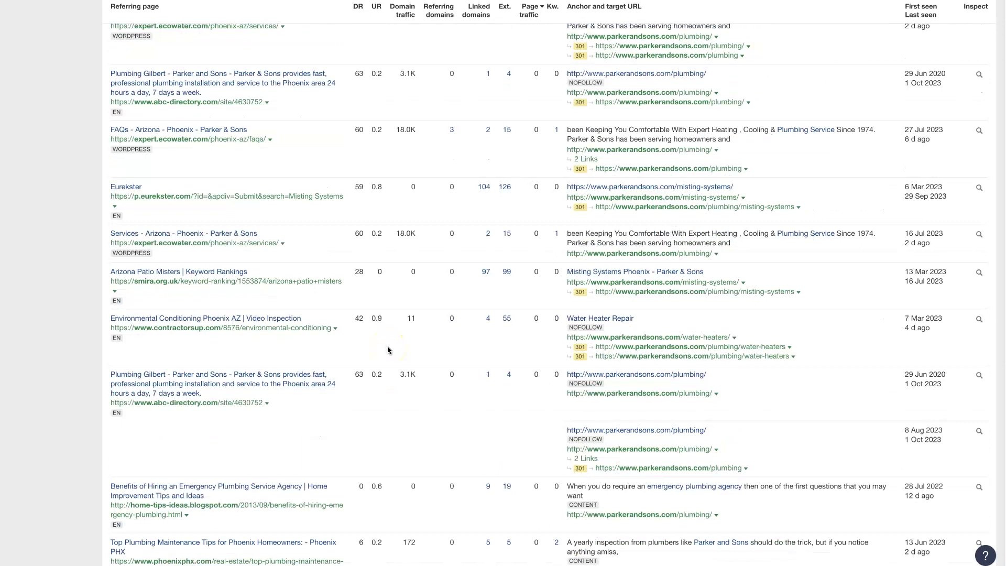
pyautogui.press('Home')
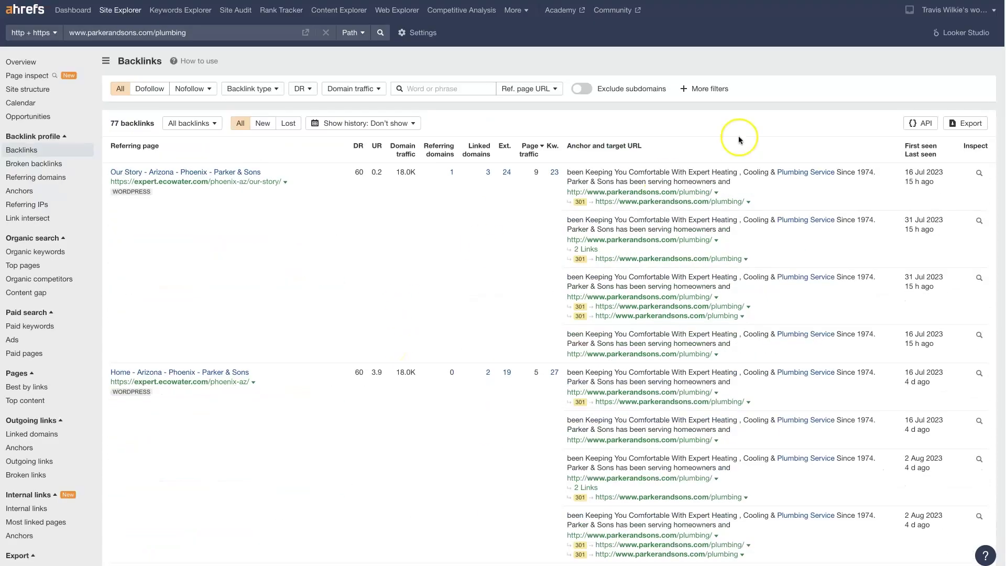
# Switch to the diamondbackplumbing.com overview (DR 30, UR 22), then to parkerandsons.com's (DR 42, UR 26)
pyautogui.click(716, 64)
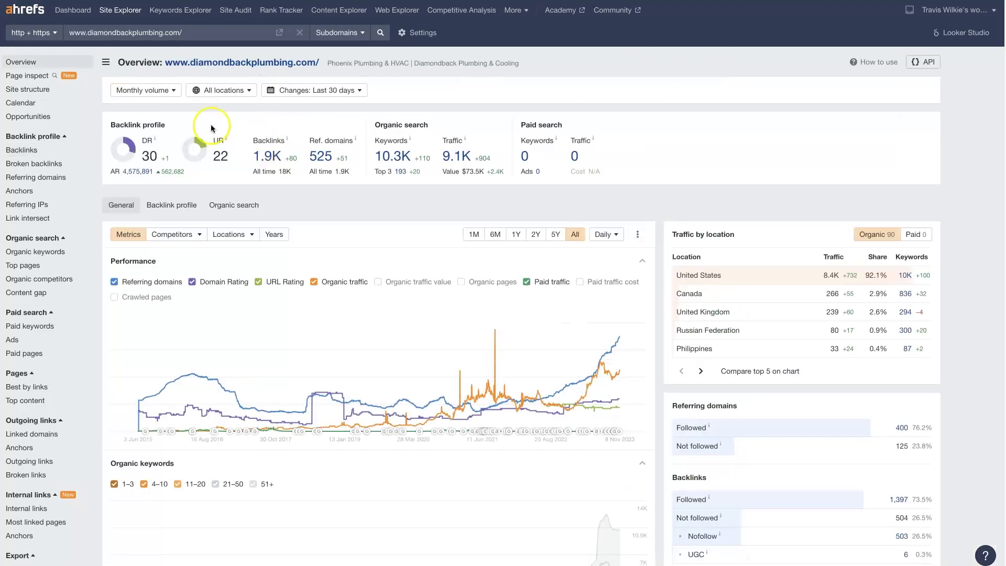
pyautogui.click(343, 199)
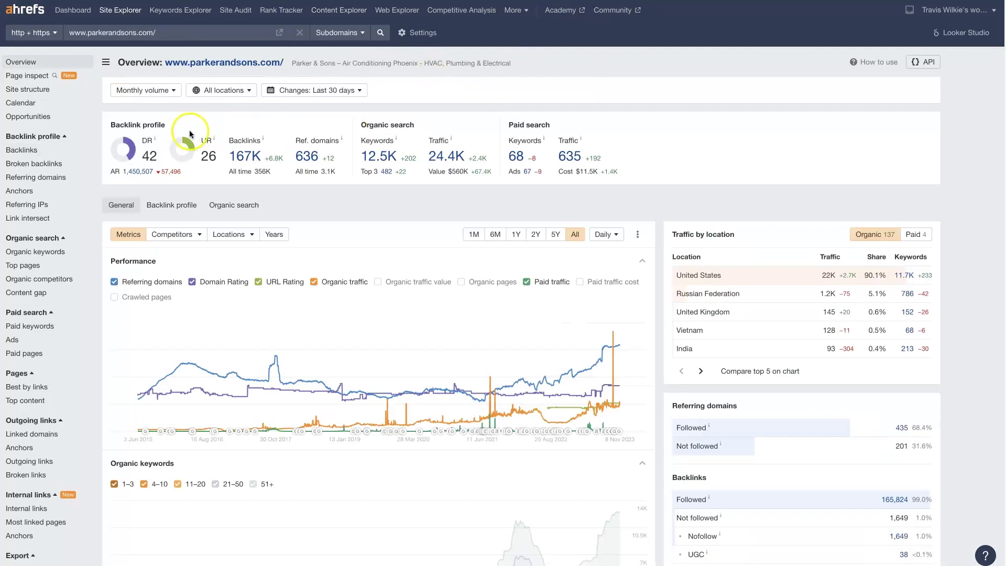
pyautogui.doubleClick(155, 157)
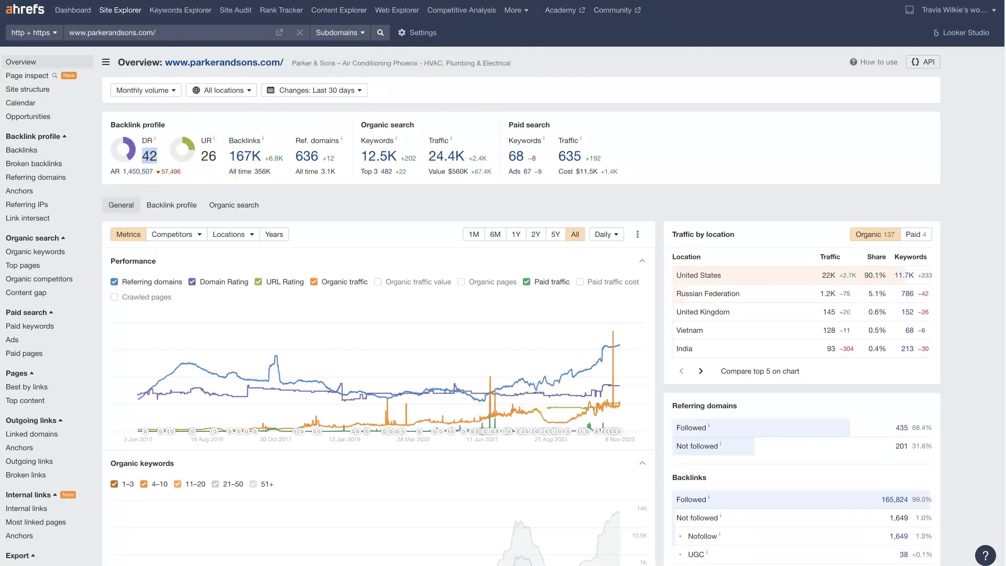
pyautogui.doubleClick(208, 156)
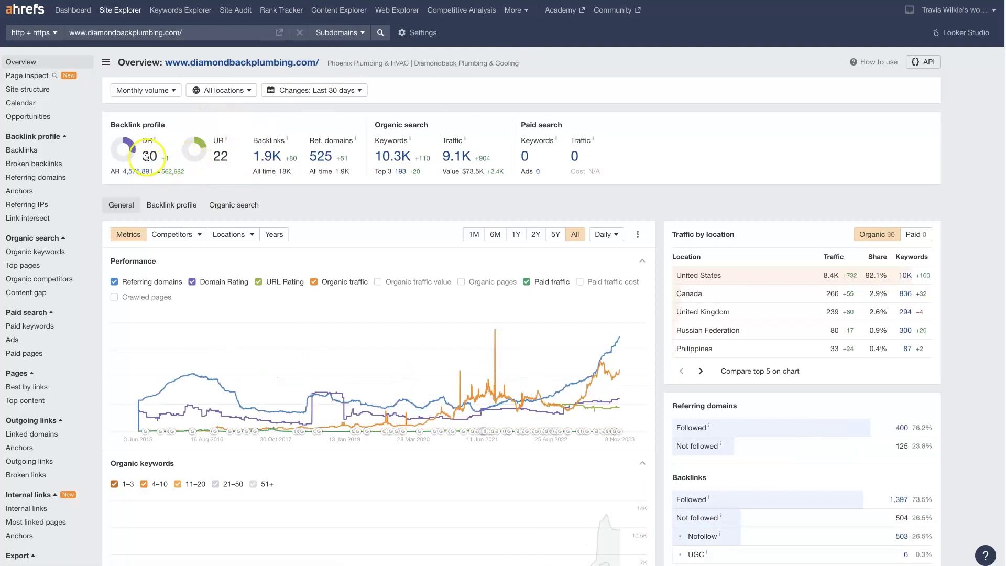
pyautogui.moveTo(141, 156); pyautogui.dragTo(159, 158)
pyautogui.click(214, 153)
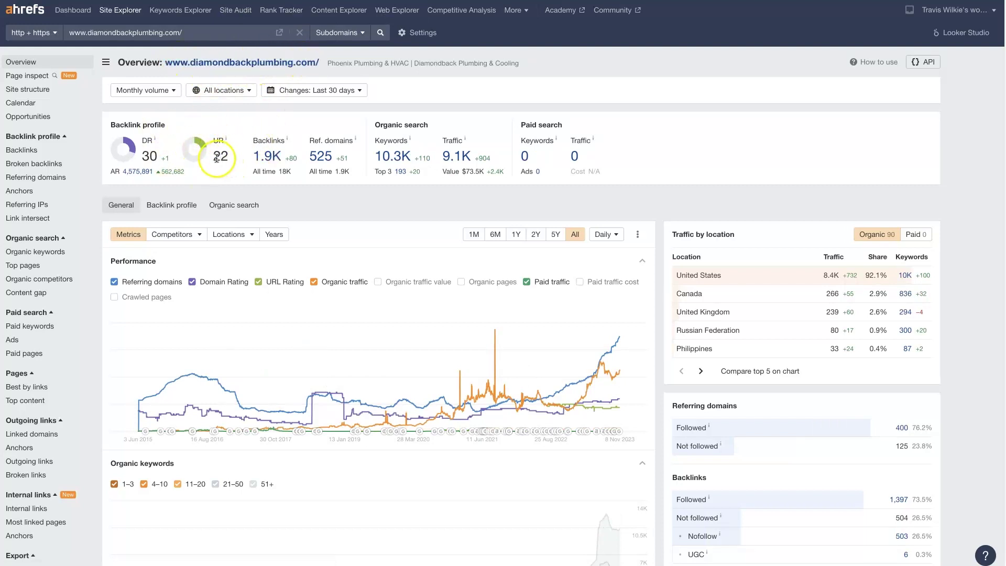
pyautogui.doubleClick(144, 156)
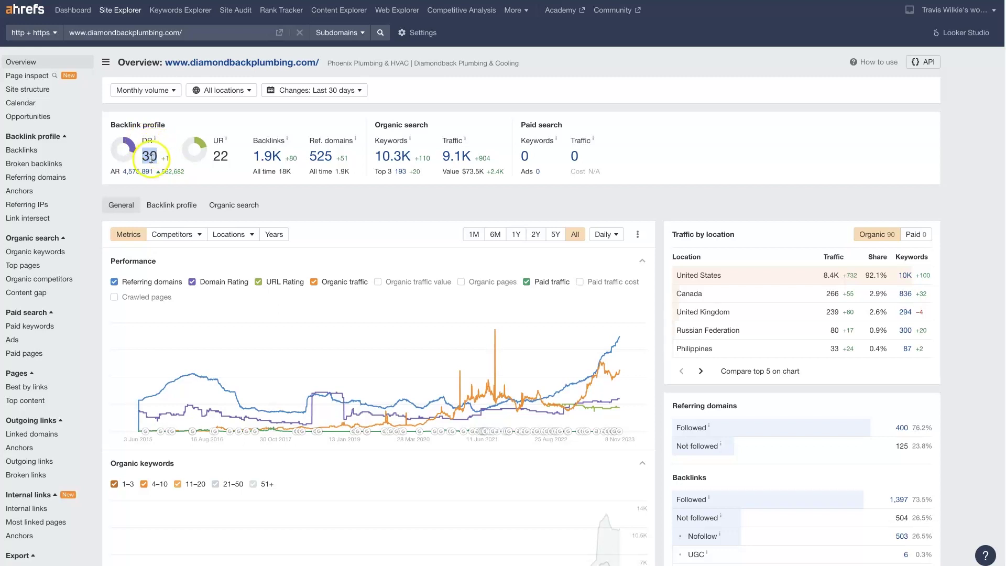
pyautogui.click(137, 165)
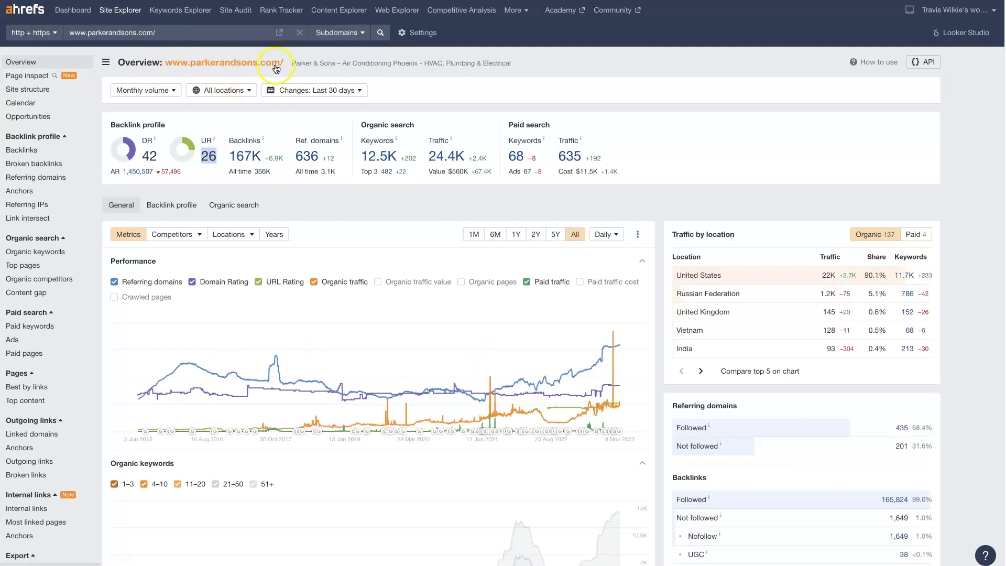
# Go to the 'phoenix plumbers' Google results and scroll down to Parker & Sons' organic listing
pyautogui.click(629, 63)
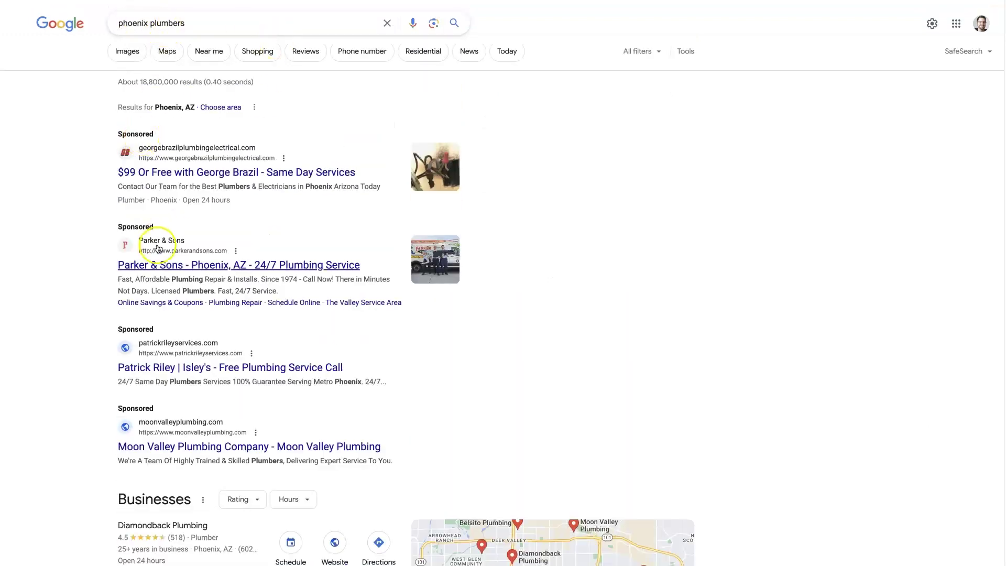
pyautogui.scroll(-15, 157, 246)
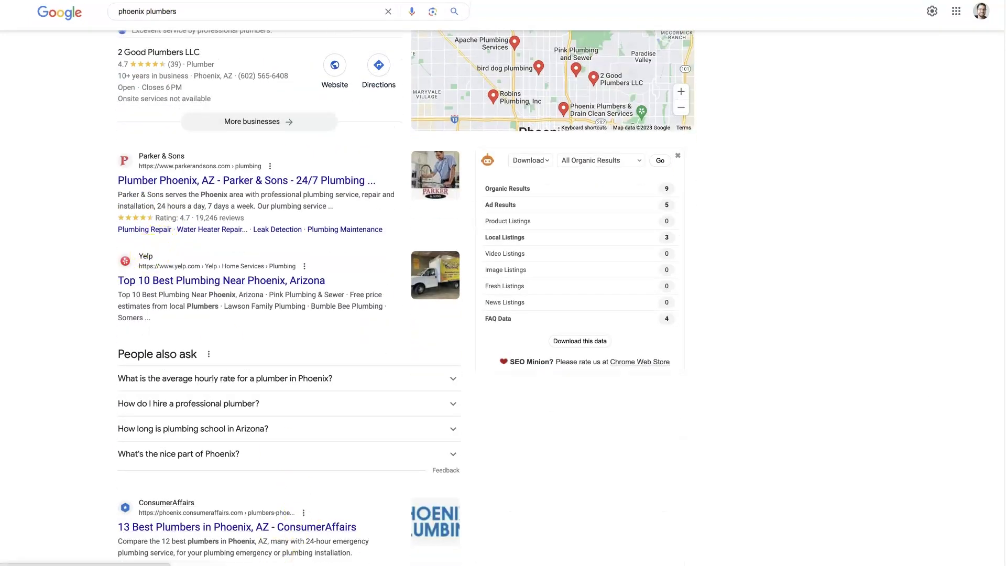